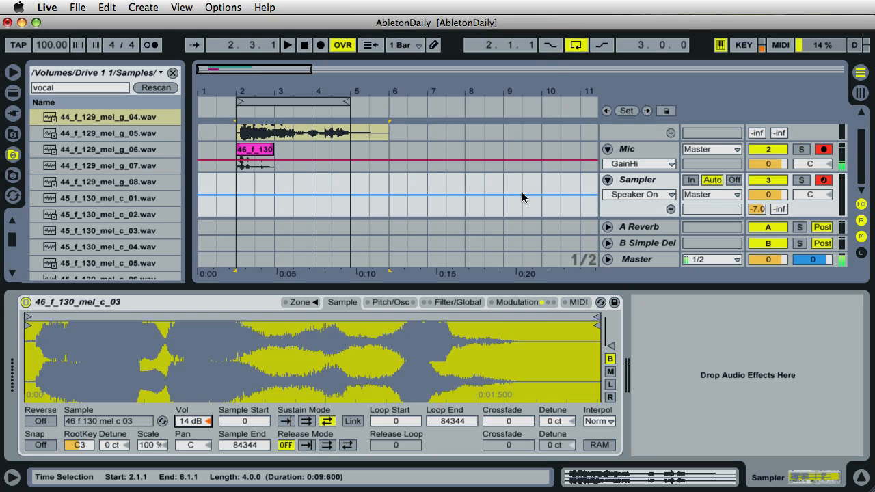
Load the 44_f_129_mel_g_05 audio clip from the 1 Audio track into the Sampler, replacing its current sample.
key("super+z")
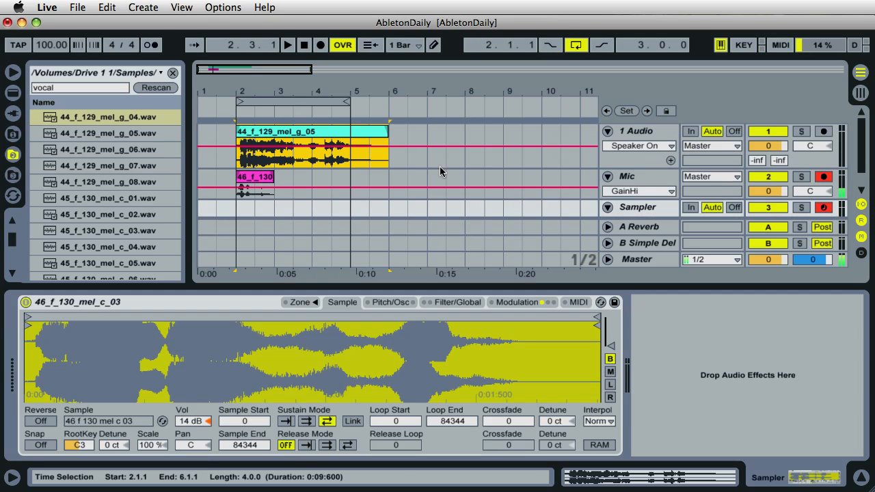
left_click(269, 135)
left_click_drag(240, 362, 240, 359)
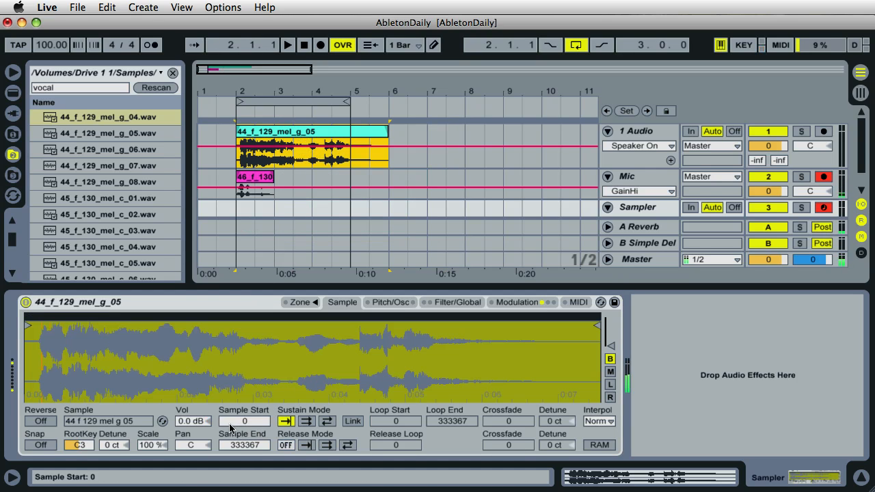
Set the sample volume to 8.9 dB and the sustain mode to a back-and-forth loop ending at 333367.
left_click_drag(197, 422, 197, 419)
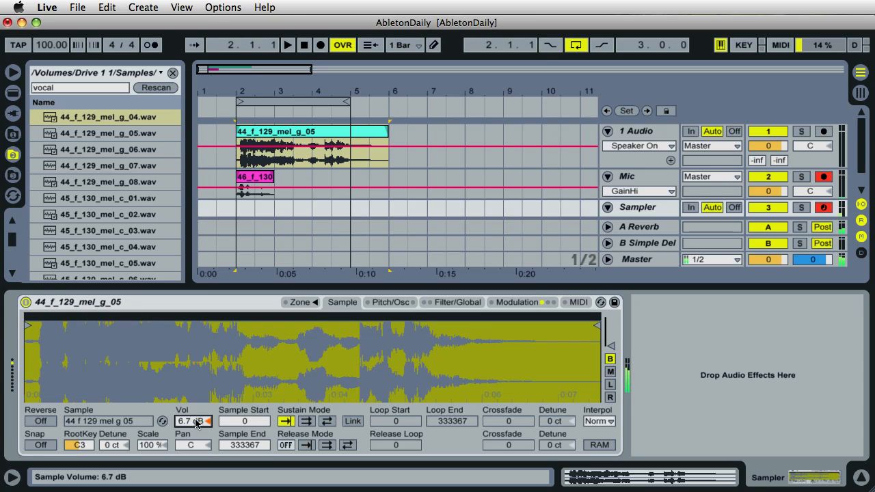
left_click(326, 422)
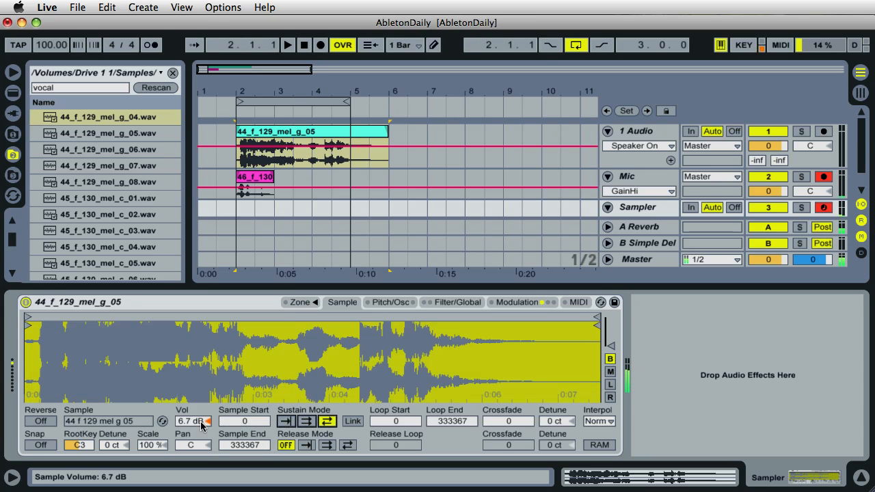
left_click_drag(202, 425, 198, 417)
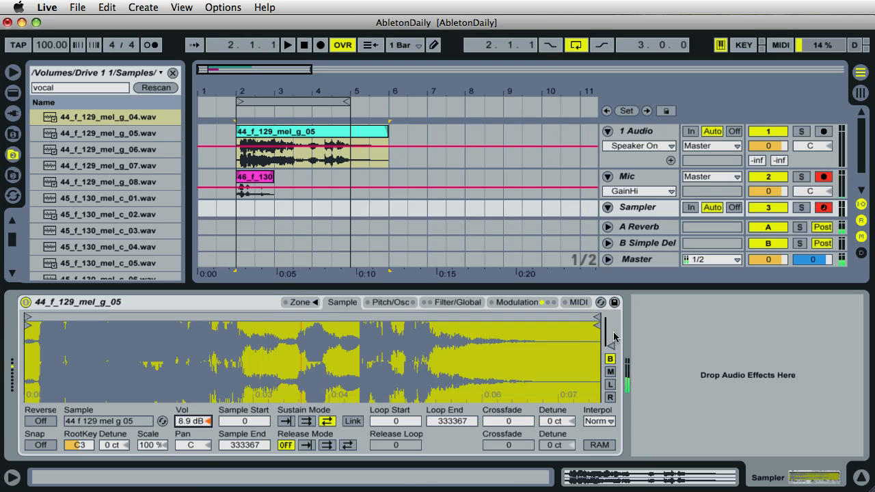
mouse_move(601, 326)
left_mouse_down()
mouse_move(523, 328)
mouse_move(606, 335)
left_mouse_up()
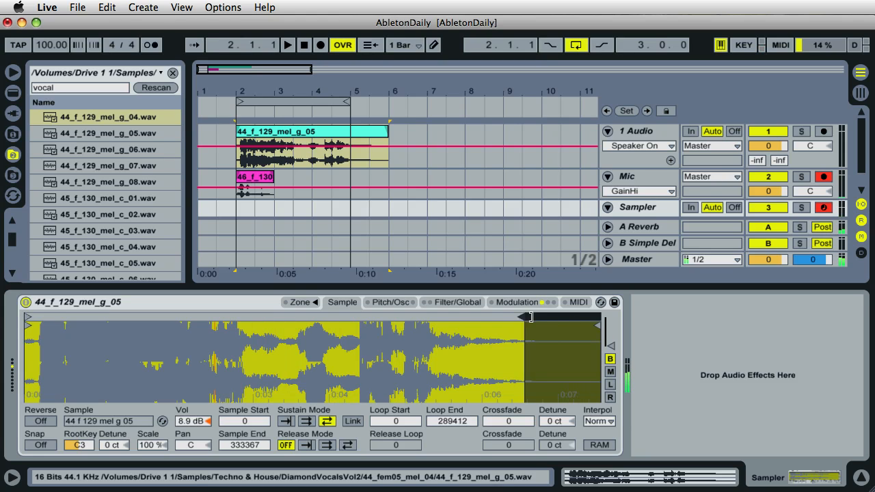
left_click_drag(519, 317, 601, 314)
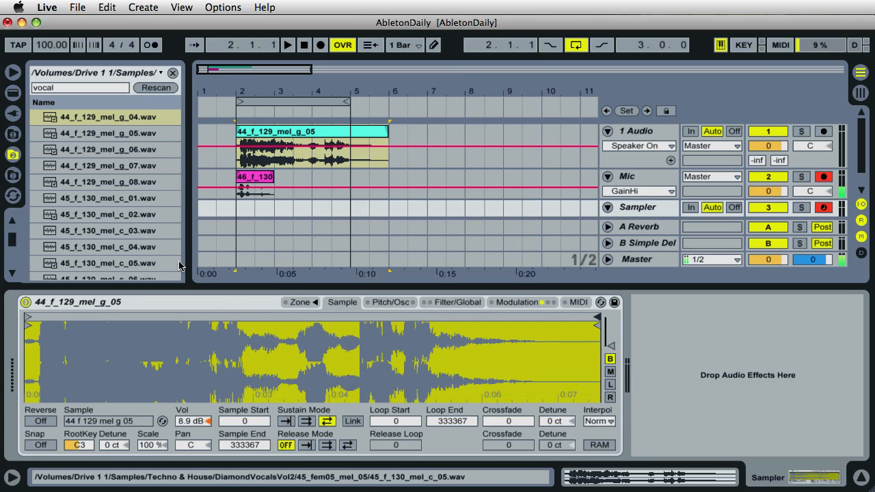
Add an empty Sampler instrument from the Live Devices instruments to the Sampler track.
left_click(13, 136)
left_click(13, 155)
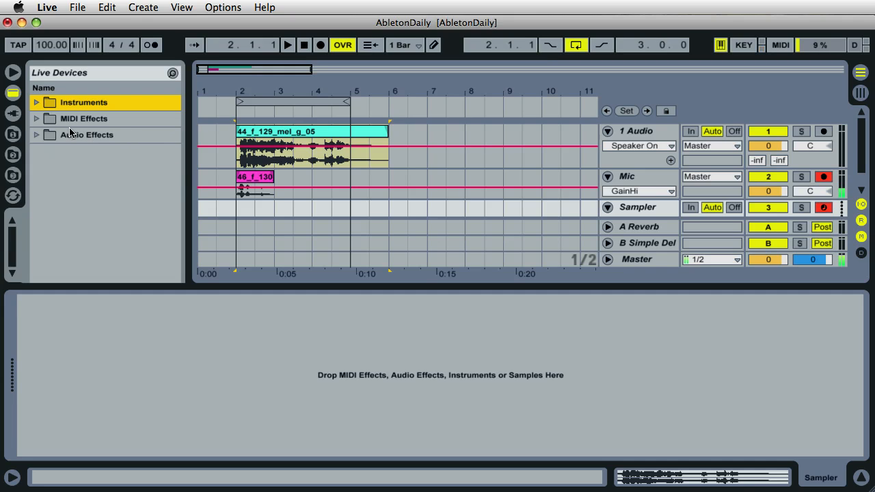
left_click(37, 103)
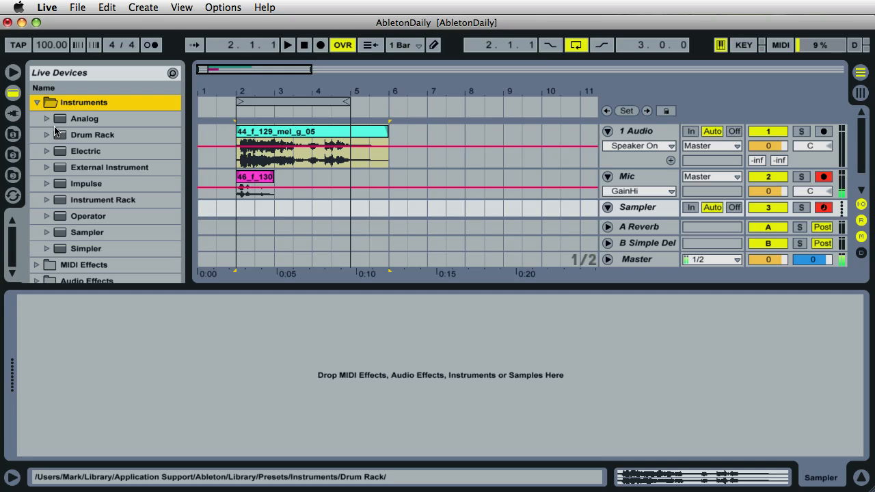
left_click(160, 218)
left_click(153, 234)
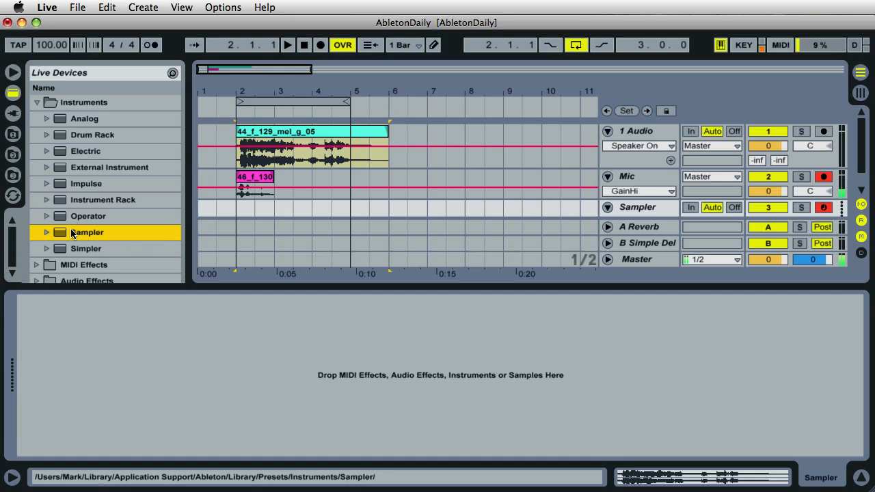
left_click_drag(68, 232, 326, 309)
left_click_drag(291, 335, 290, 335)
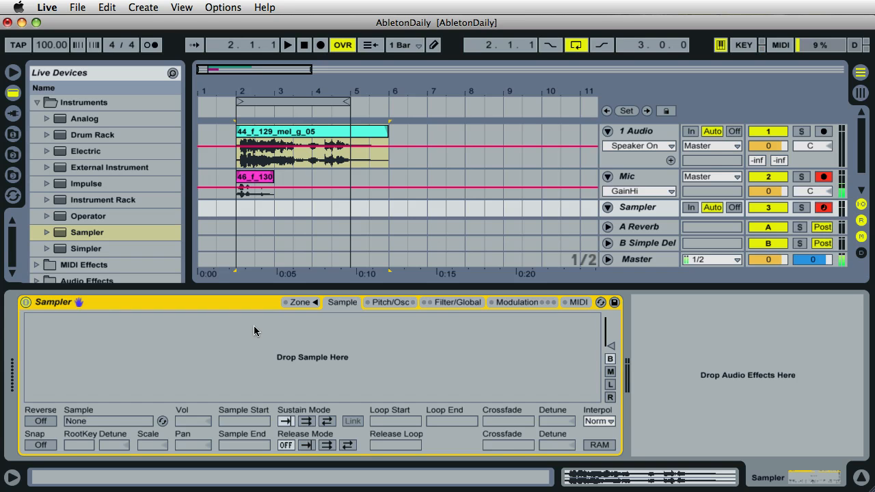
Load the 46_f_130_mel_c_03 clip from the Mic track into the Sampler and set its volume to 3.8 dB.
left_click(262, 178)
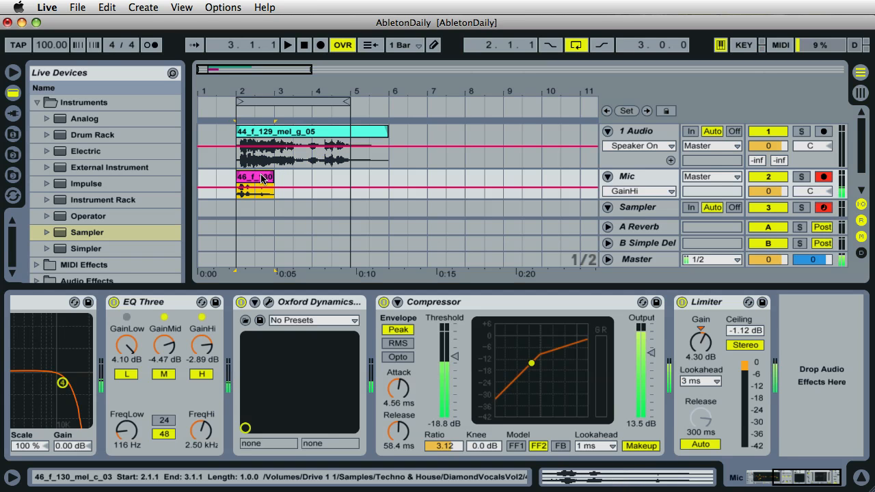
left_click(669, 206)
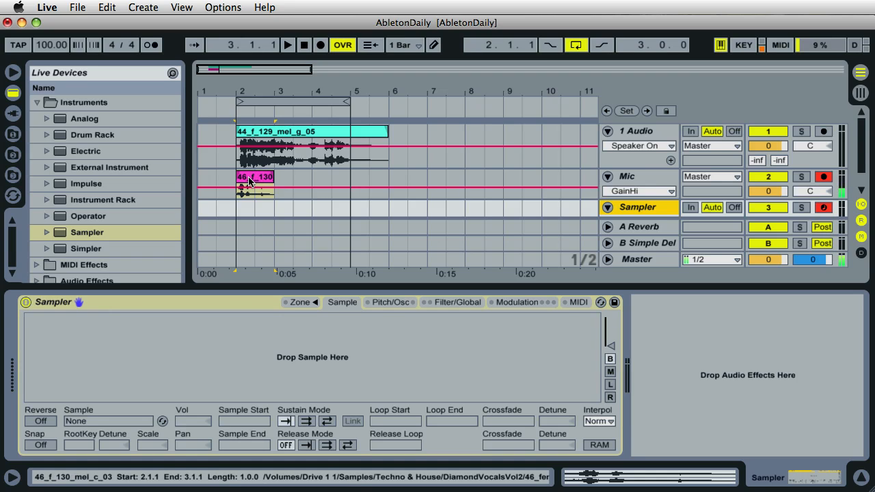
left_click_drag(248, 179, 250, 333)
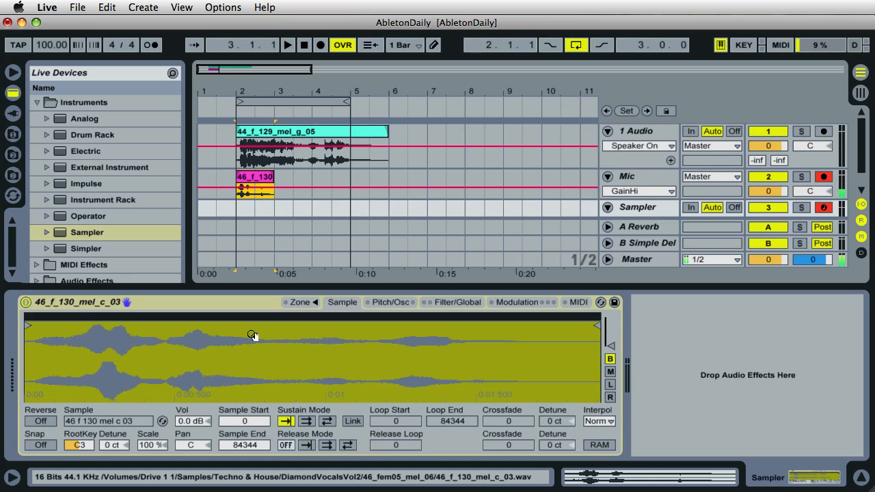
key("a")
left_click_drag(193, 419, 198, 420)
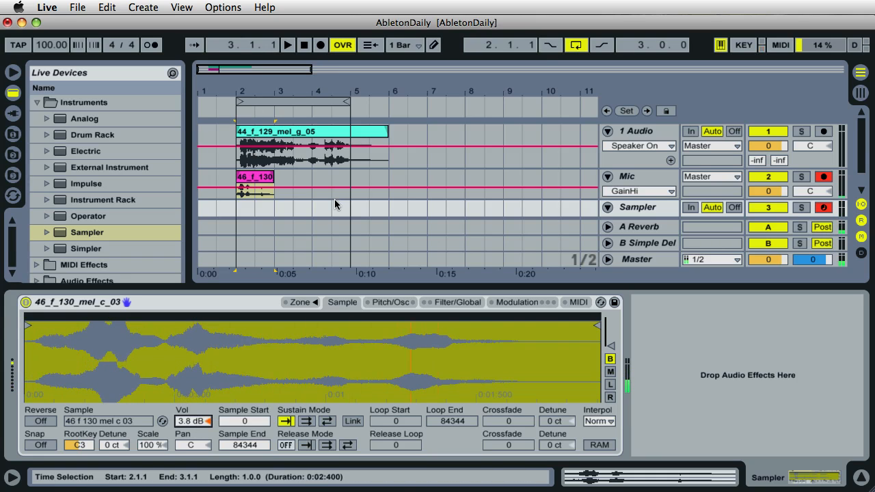
Load the 44_f_129_mel_g_05 clip into the Sampler and set its volume to 5.8 dB.
left_click(291, 133)
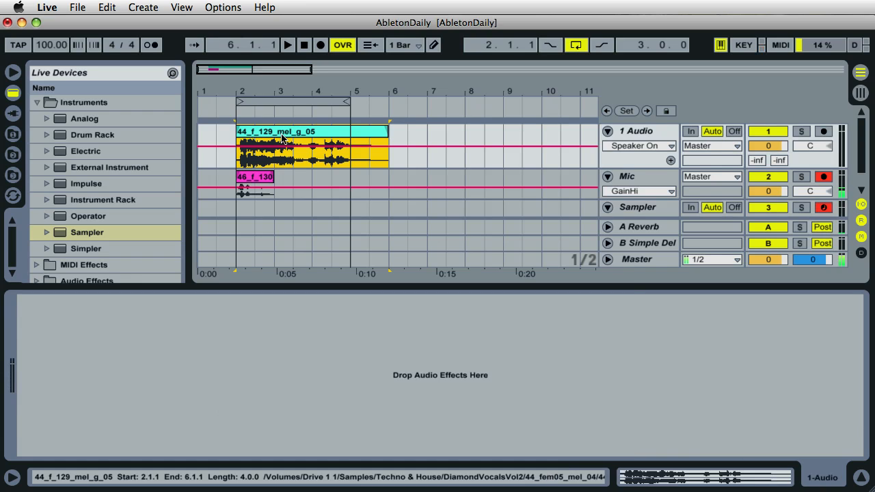
left_click(634, 208)
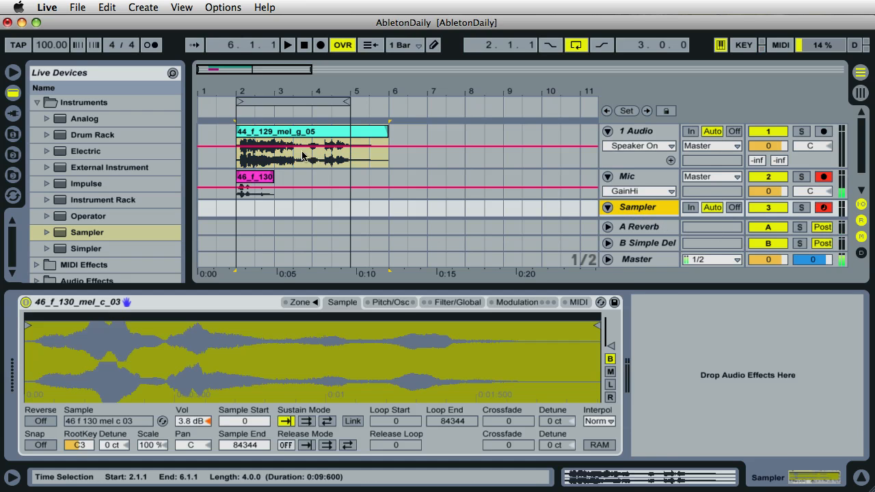
left_click_drag(275, 139, 290, 371)
left_click_drag(197, 423, 196, 420)
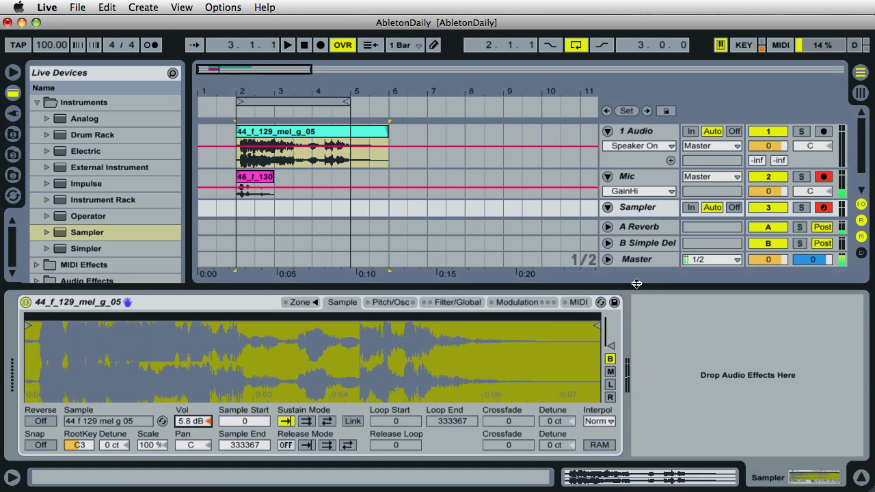
Turn the Sampler track's A Reverb send down to -inf.
left_click(608, 209)
left_click(608, 209)
left_click_drag(757, 211, 759, 214)
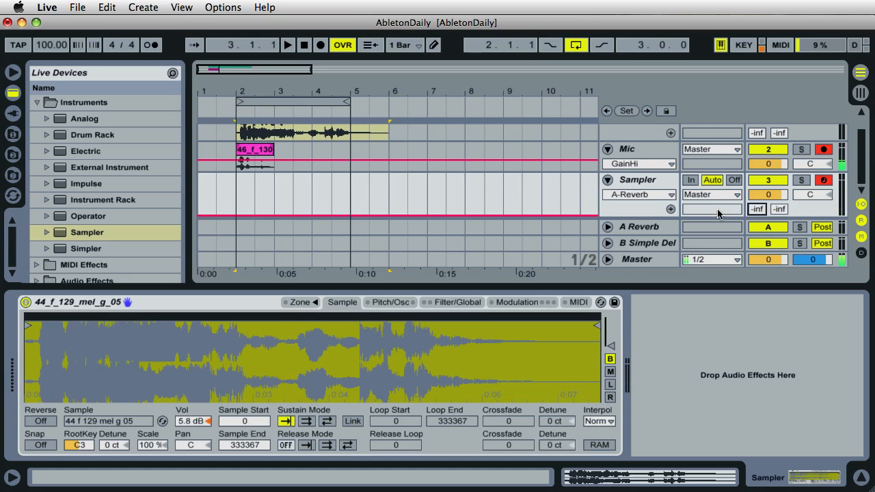
Try root keys around C3 for the sample, return the root key to C3, and audition a note.
left_click(79, 444)
key("Up")
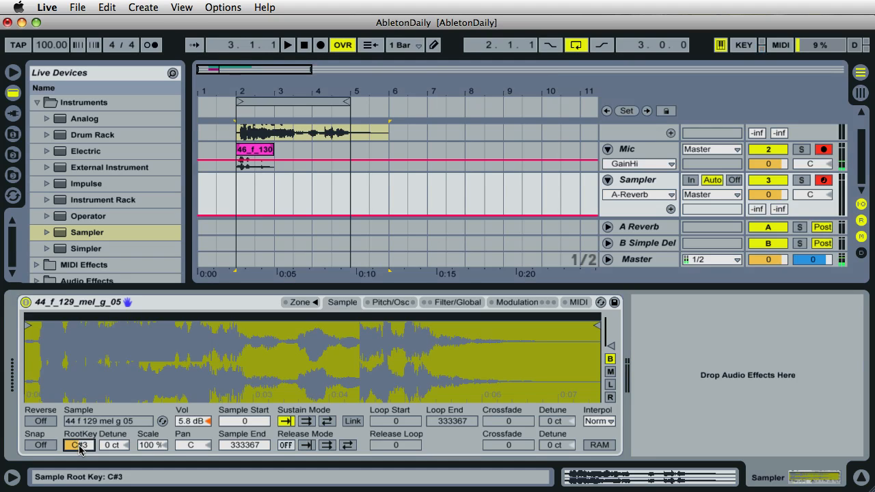
key("Up")
key("Down")
key("Down")
key("Up")
key("Down")
key("Down")
key("Up")
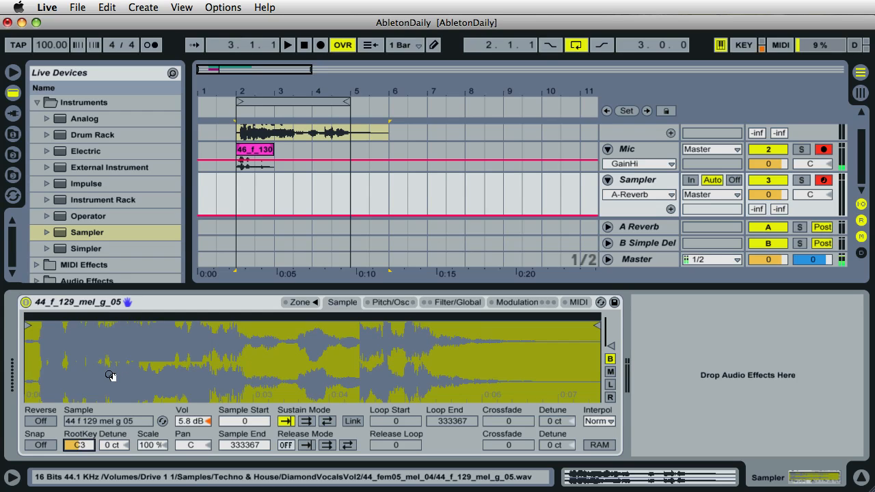
key("a")
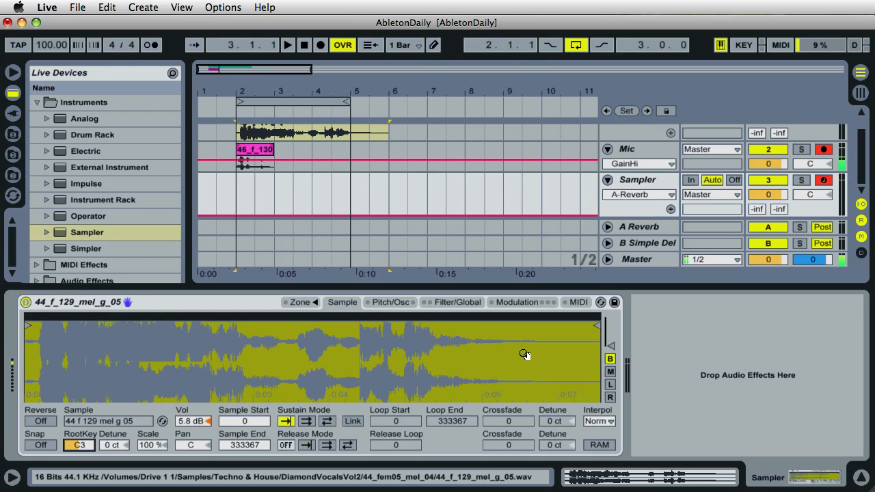
Trim the sample to 7902–293363 and give it a back-and-forth sustain loop from 7902 to 291387.
left_click(306, 422)
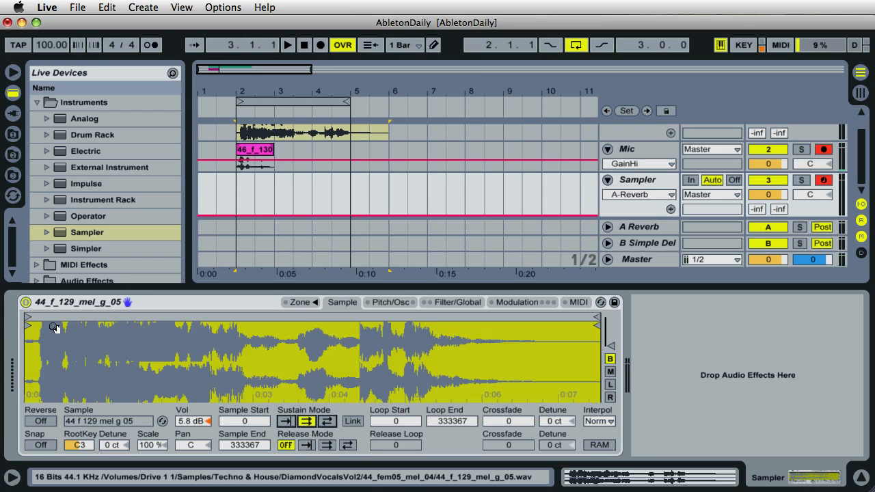
left_click_drag(30, 326, 43, 318)
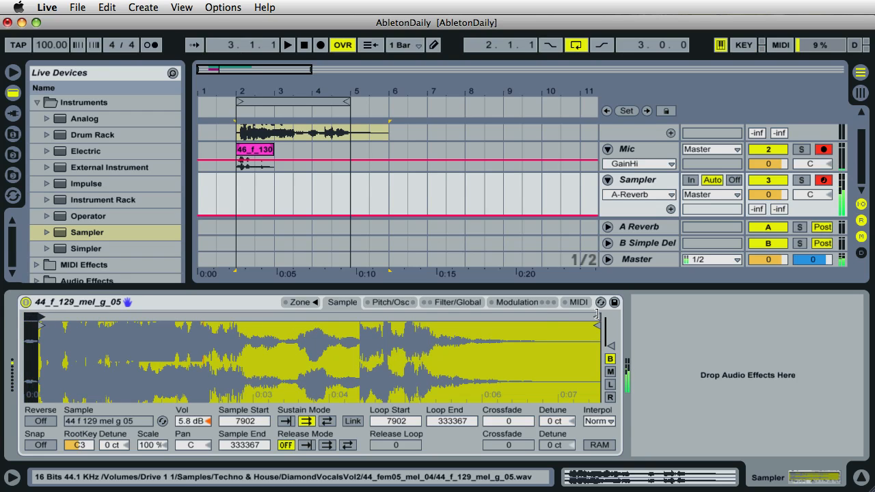
mouse_move(595, 315)
left_mouse_down()
mouse_move(487, 317)
mouse_move(528, 316)
left_mouse_up()
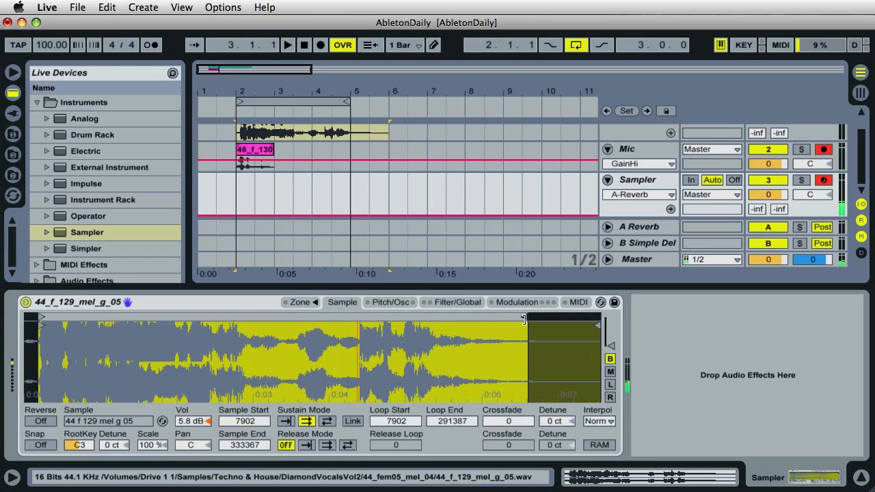
left_click_drag(597, 325, 526, 335)
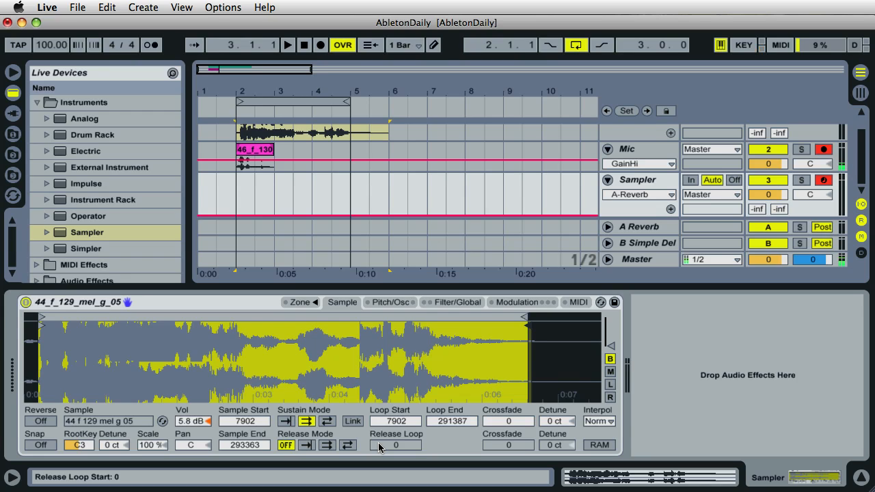
left_click(327, 424)
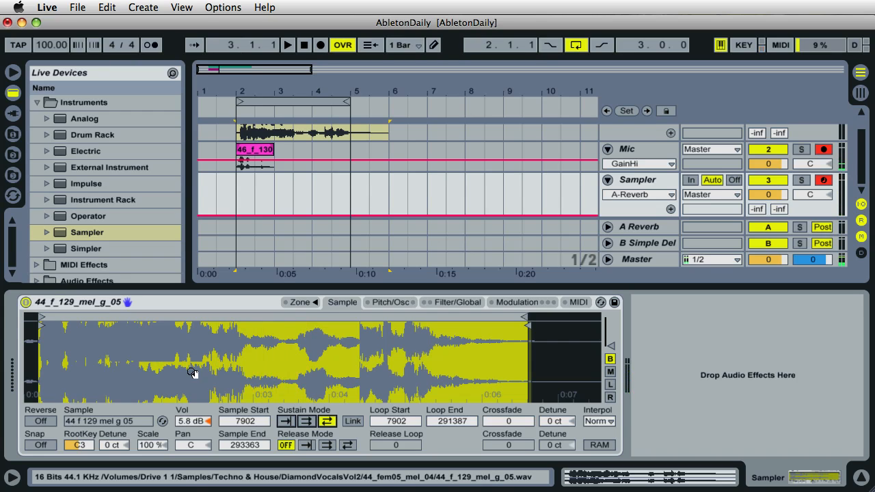
Lengthen the Sampler volume envelope's release to 222 ms.
left_click(530, 303)
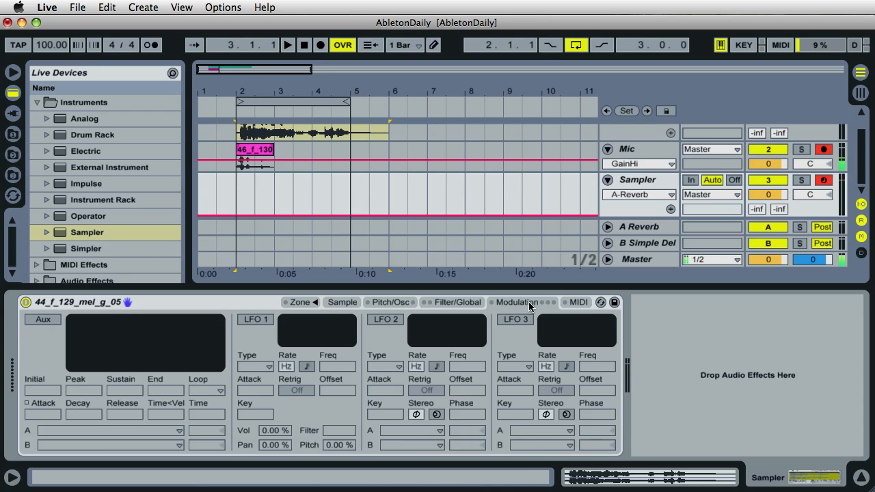
left_click(475, 305)
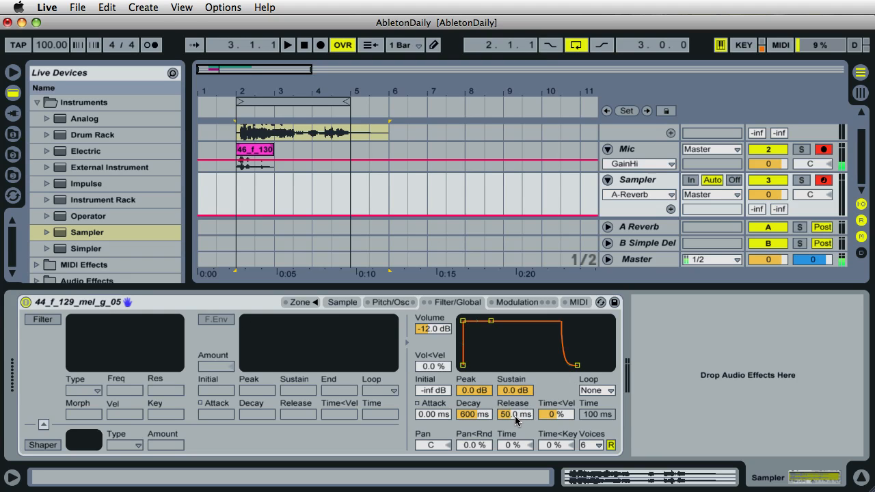
left_click_drag(577, 368, 590, 365)
left_click_drag(589, 366, 595, 367)
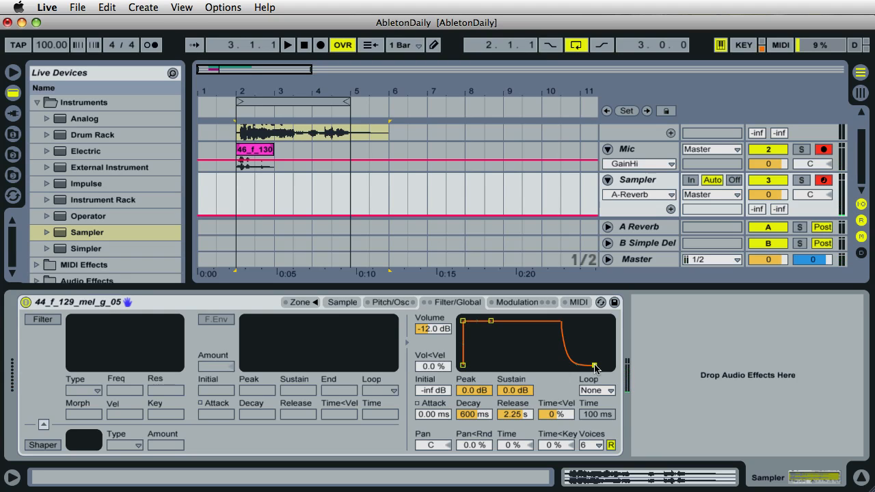
left_click_drag(595, 367, 571, 367)
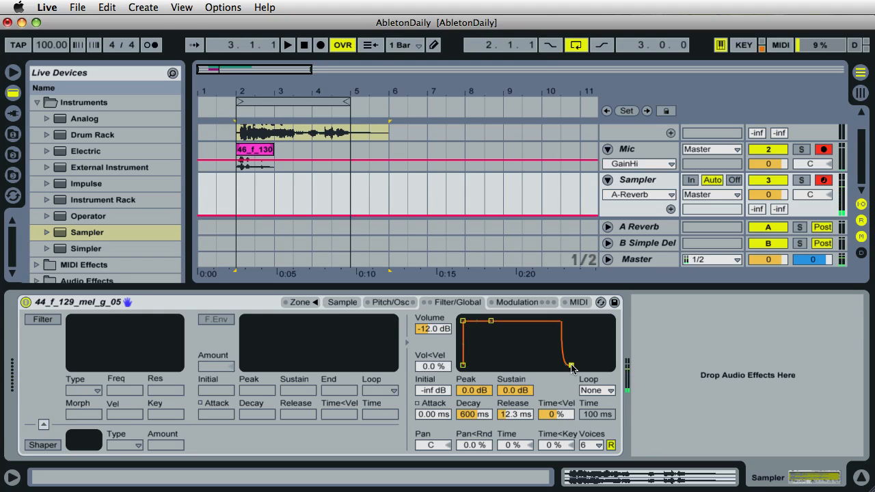
left_click_drag(571, 367, 584, 367)
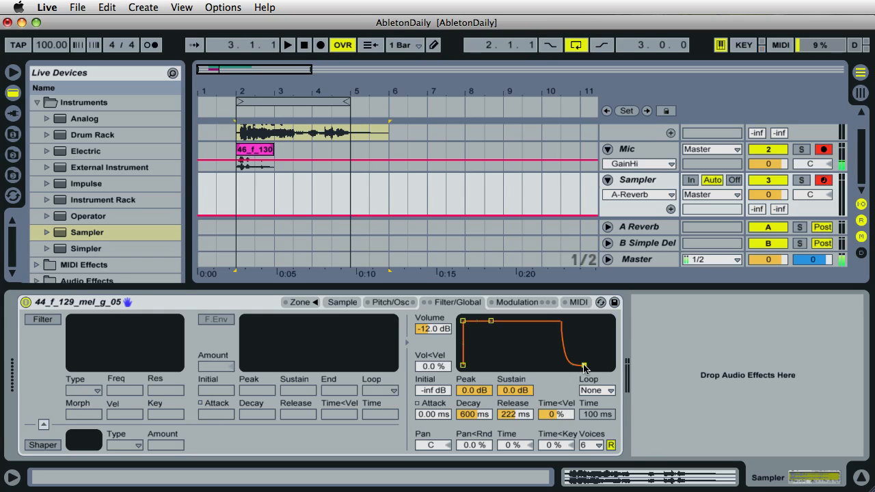
Turn on LFO 1 as a sine wave, set its volume modulation to 100 % and its frequency to 7.58 Hz.
left_click(535, 304)
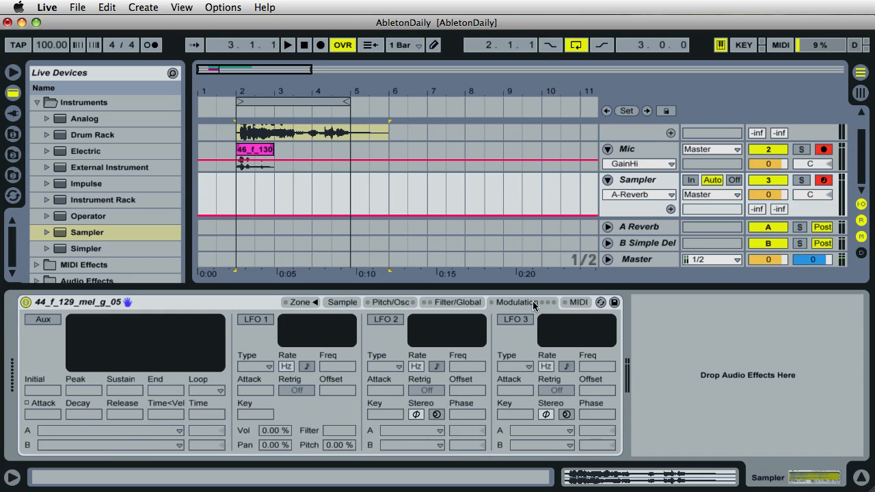
left_click(257, 320)
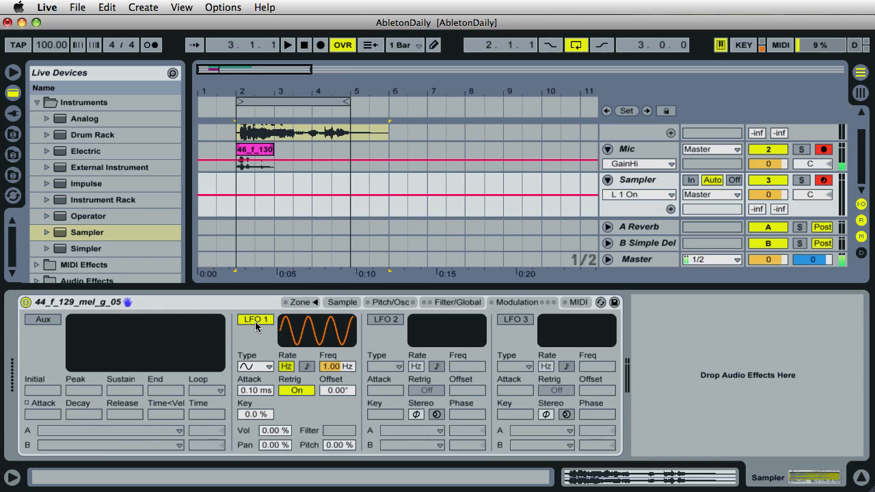
left_click(258, 367)
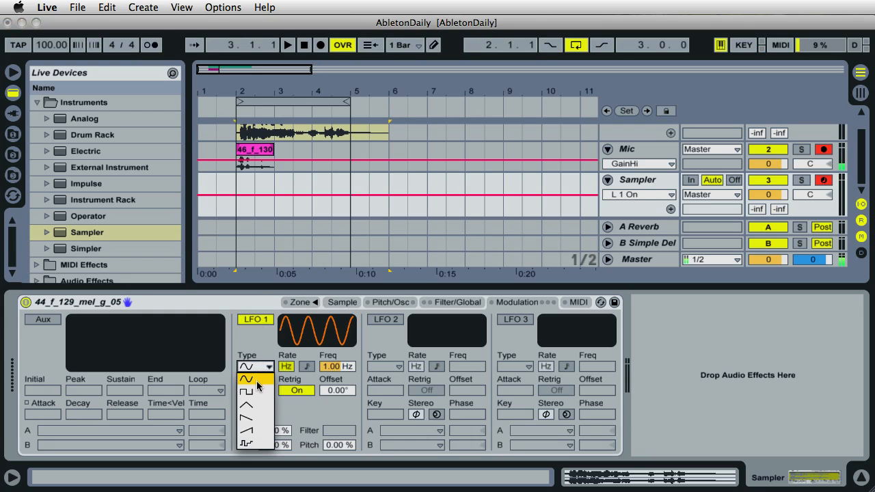
left_click(256, 355)
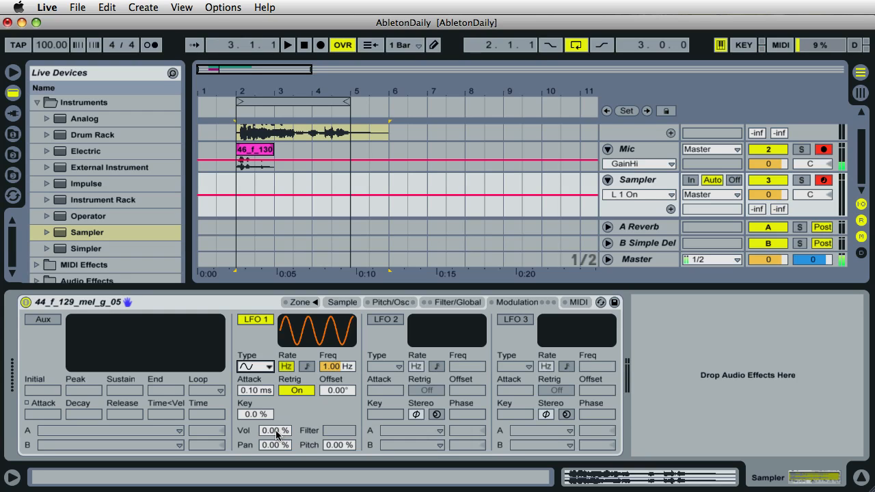
mouse_move(276, 434)
left_mouse_down()
mouse_move(276, 424)
mouse_move(283, 435)
left_mouse_up()
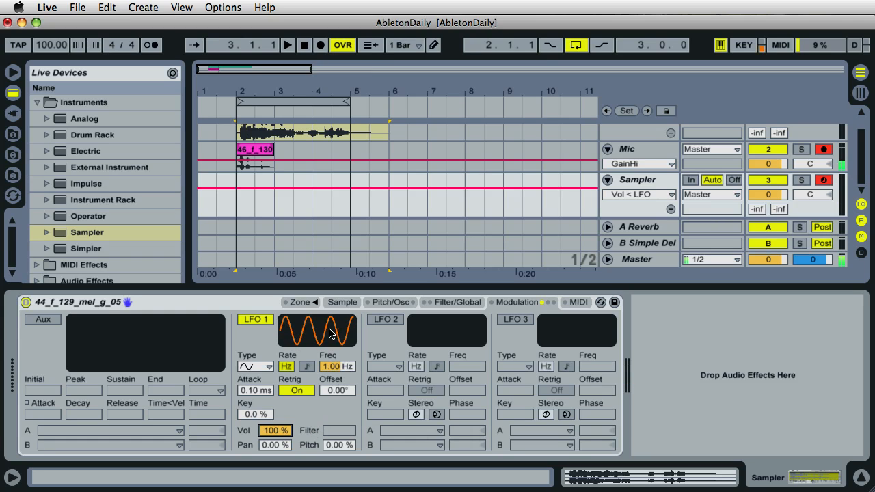
left_click_drag(344, 367, 344, 367)
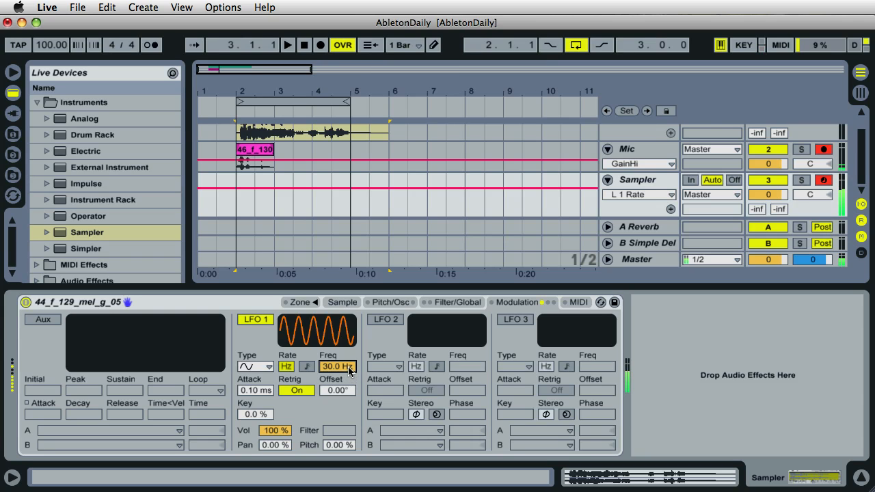
left_click_drag(347, 365, 346, 365)
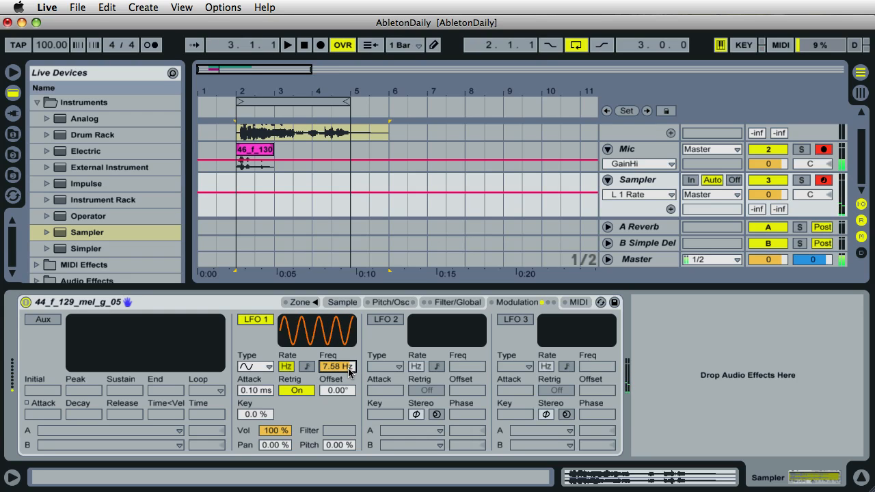
Change LFO 1 to a square wave and set its frequency to 9.73 Hz.
left_click(266, 367)
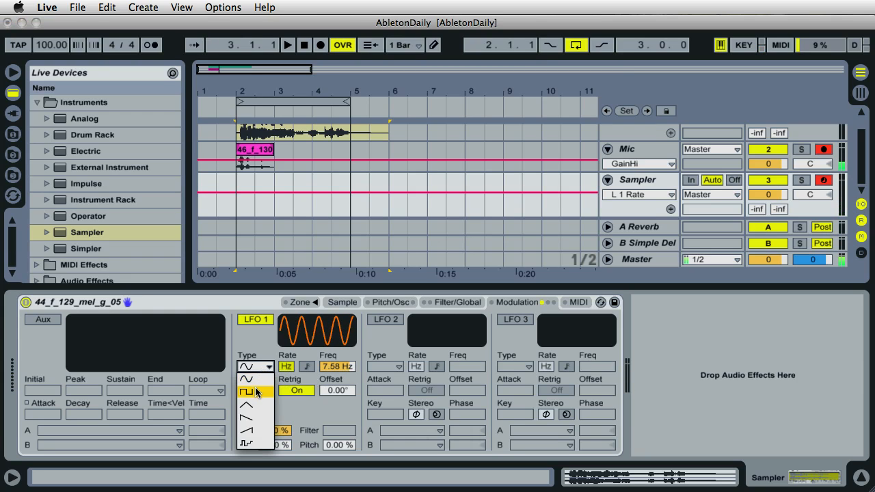
left_click(257, 393)
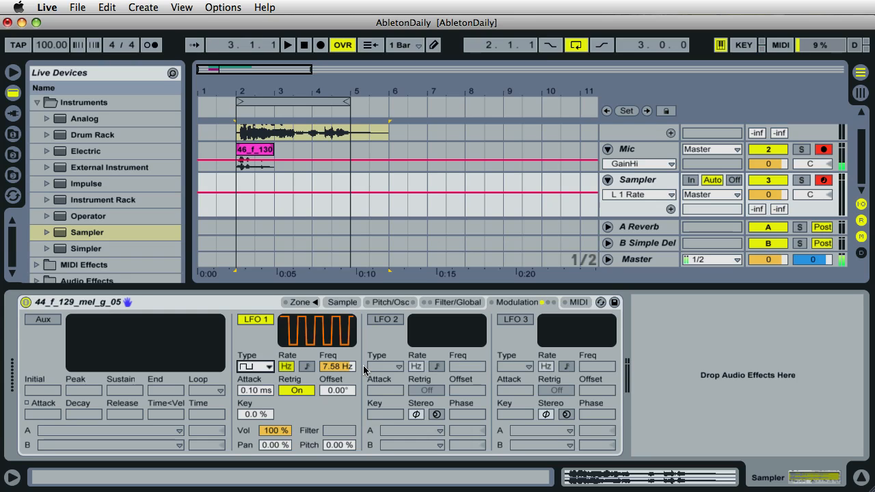
left_click_drag(342, 369, 341, 369)
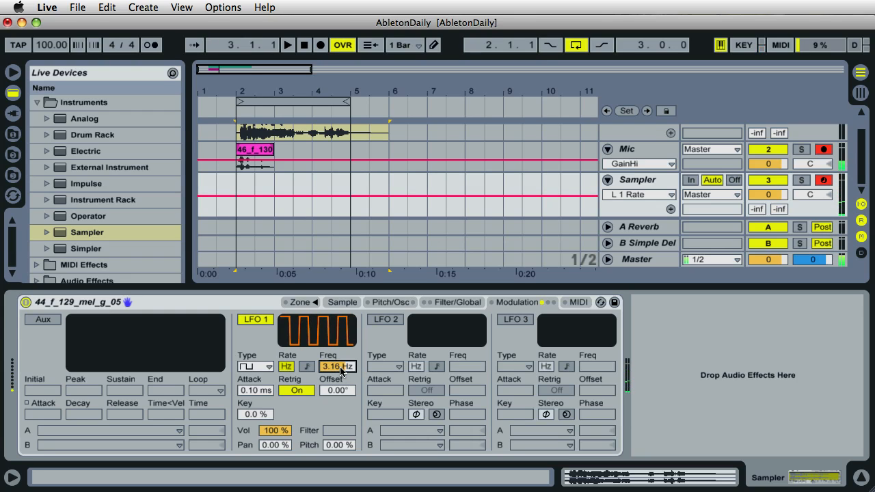
left_click_drag(342, 369, 342, 369)
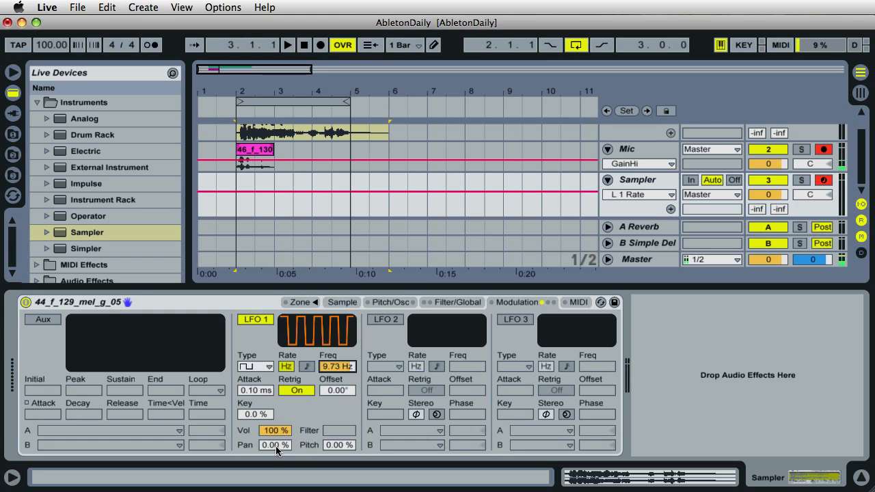
Try LFO 1 pan modulation at levels up to 98.4 % and return it to 0 %.
left_click_drag(275, 445, 279, 453)
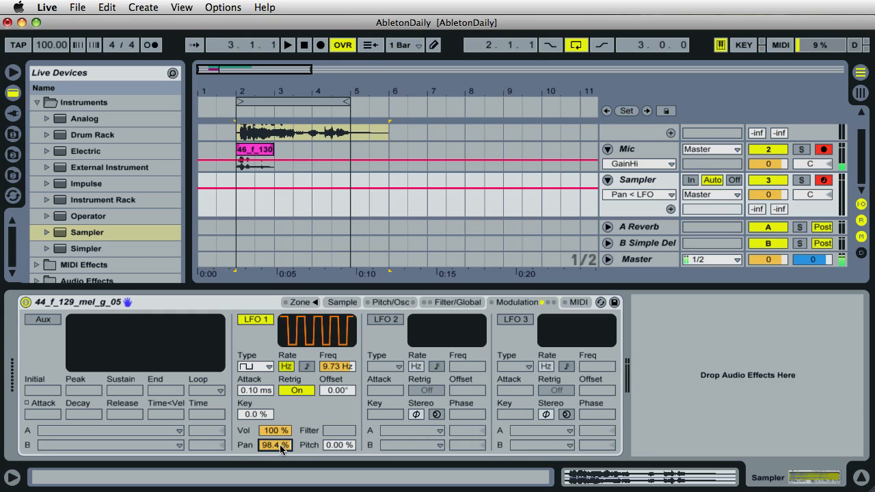
scroll(280, 444, "down", 10)
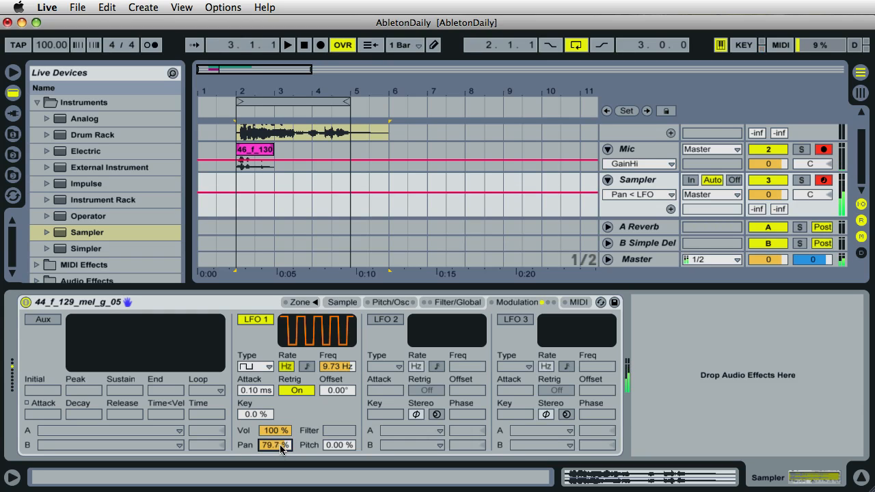
scroll(280, 448, "down", 5)
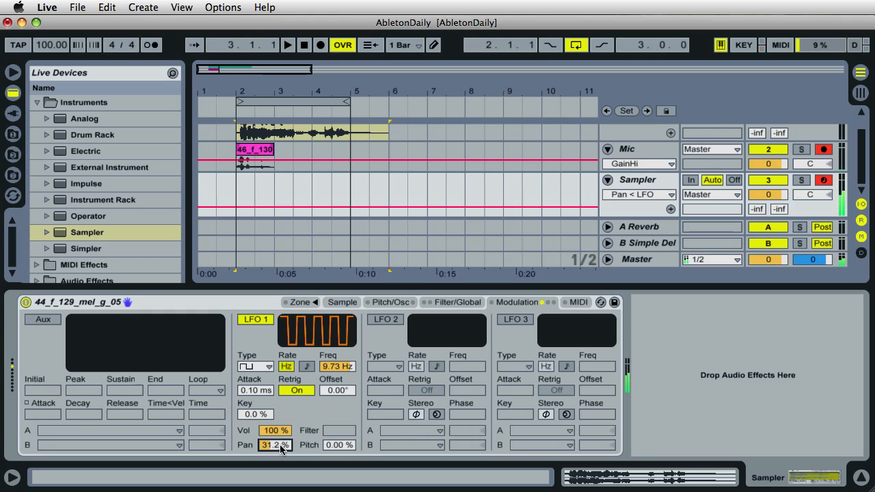
scroll(280, 445, "down", 5)
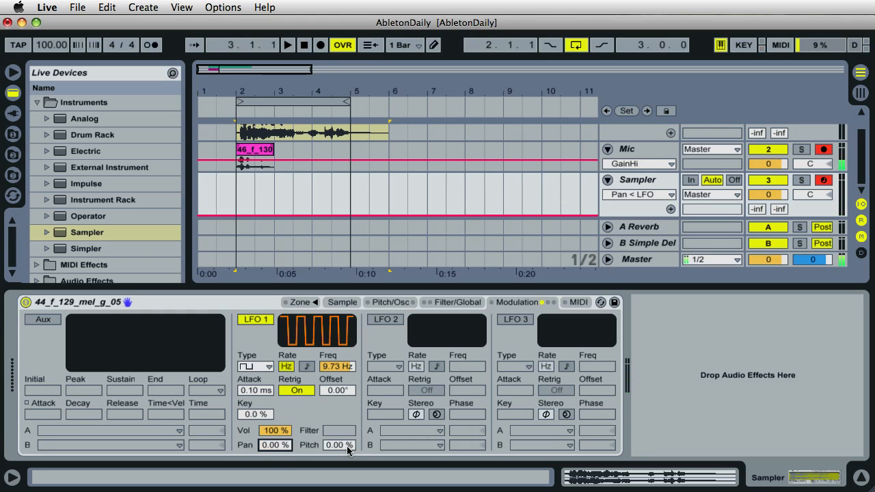
Try LFO 1 pitch modulation at levels up to 72.5 % and return it to 0 %.
scroll(347, 445, "up", 15)
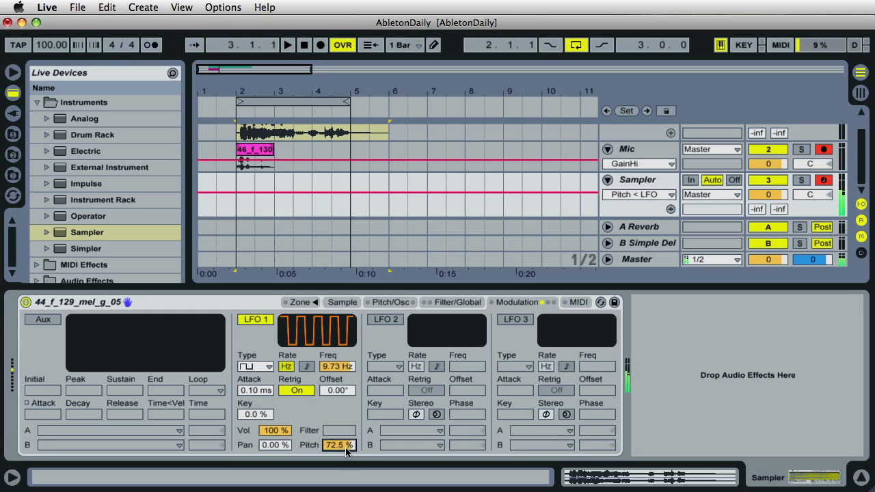
scroll(341, 445, "down", 8)
scroll(340, 445, "down", 3)
scroll(341, 445, "down", 6)
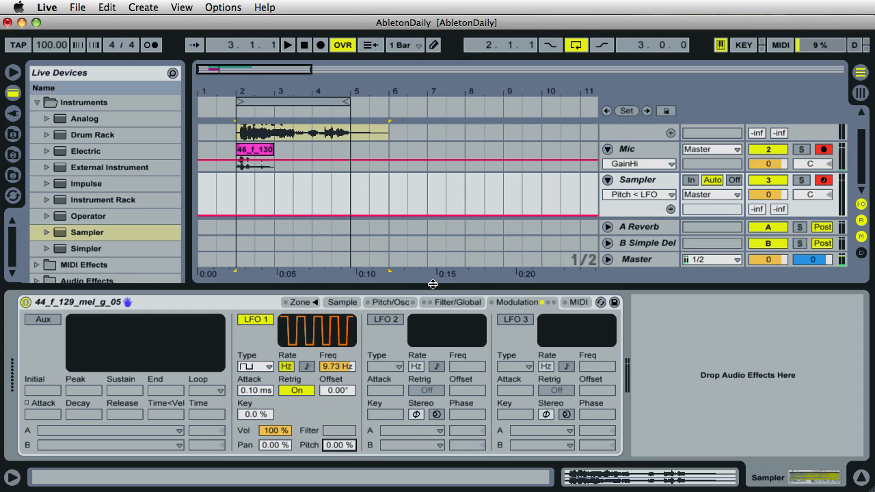
Replace the Sampler's sample with the 46_f_130 vocal clip from the Mic track.
left_click(344, 302)
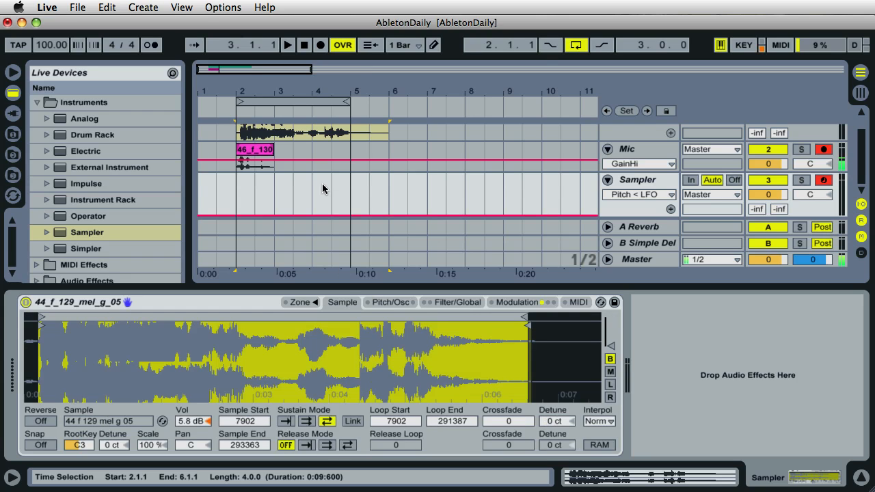
scroll(322, 183, "up", 1)
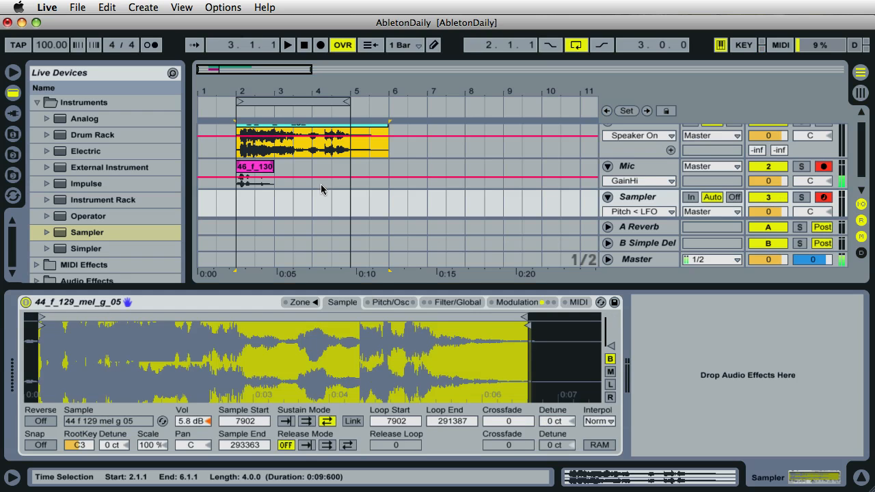
left_click_drag(258, 171, 315, 175)
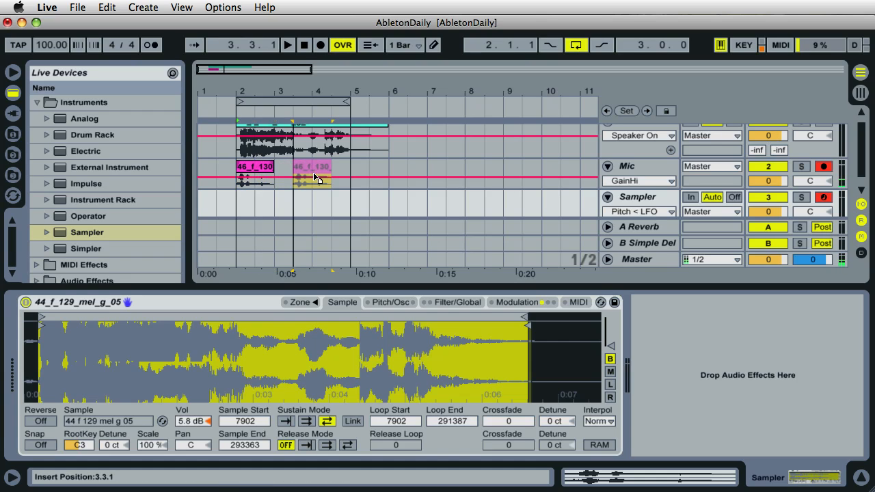
left_click_drag(316, 175, 259, 170)
left_click_drag(246, 366, 247, 365)
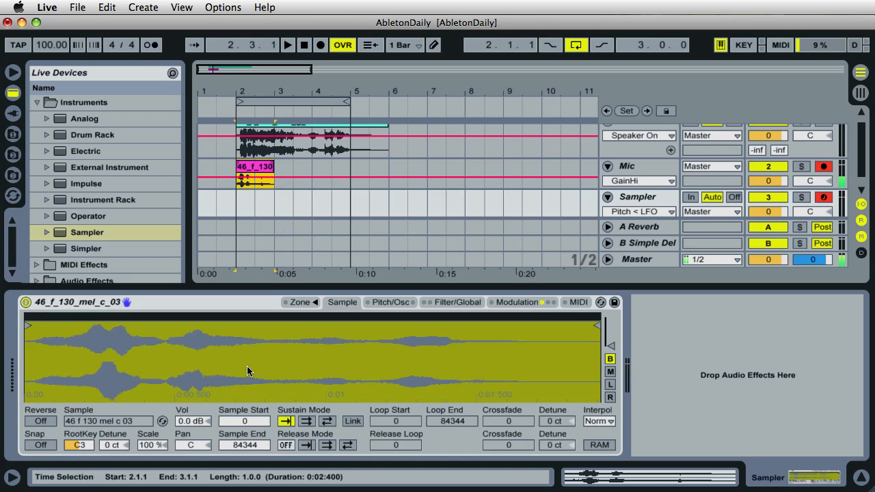
Give the new sample a back-and-forth sustain loop and raise its volume to 7.7 dB.
left_click(327, 422)
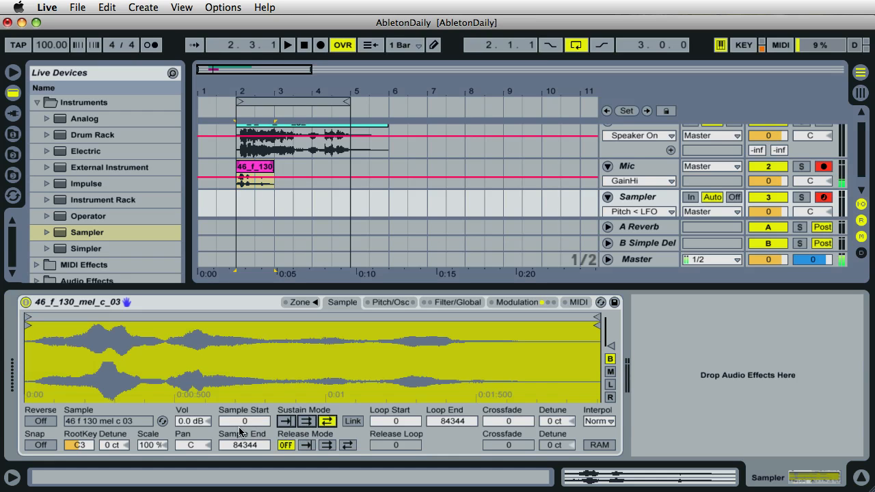
left_click_drag(196, 423, 192, 421)
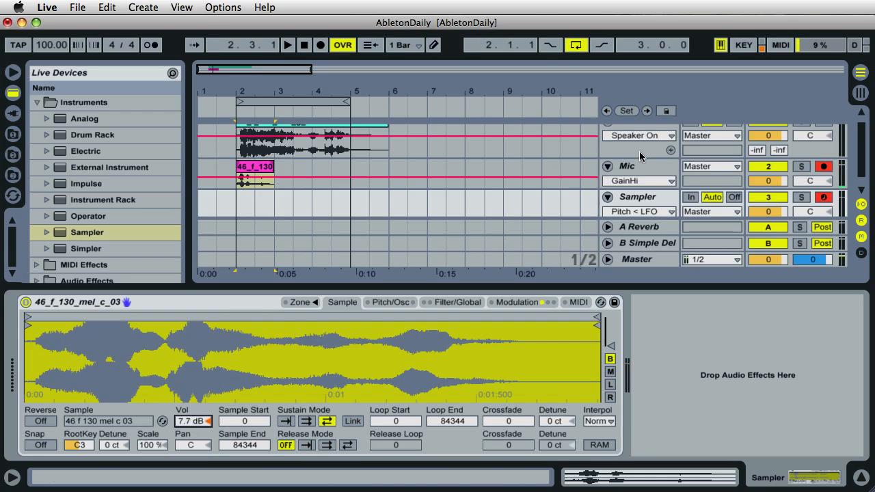
Raise the Sampler track's A Reverb send to -2.2 and the sample volume to 14 dB.
left_click(651, 193)
left_click_drag(760, 208, 760, 206)
left_click(189, 421)
left_click_drag(190, 423, 191, 419)
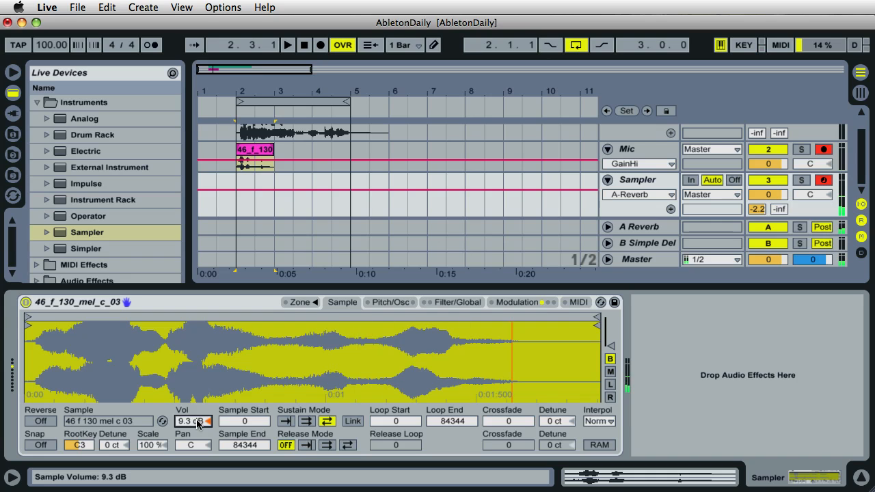
left_click_drag(197, 424, 197, 422)
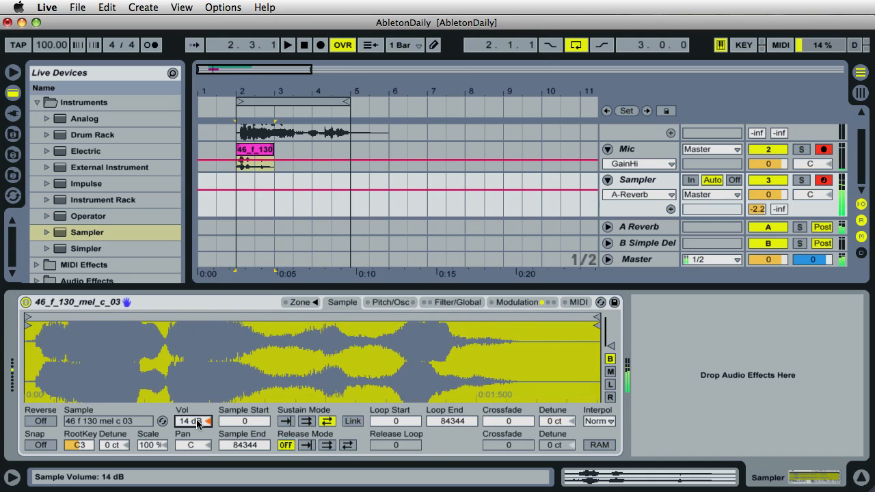
Set LFO 1's frequency to 4.89 Hz and turn the Sampler track's A Reverb send down to -inf.
left_click(518, 302)
left_click_drag(328, 365, 329, 358)
left_click_drag(756, 209, 757, 217)
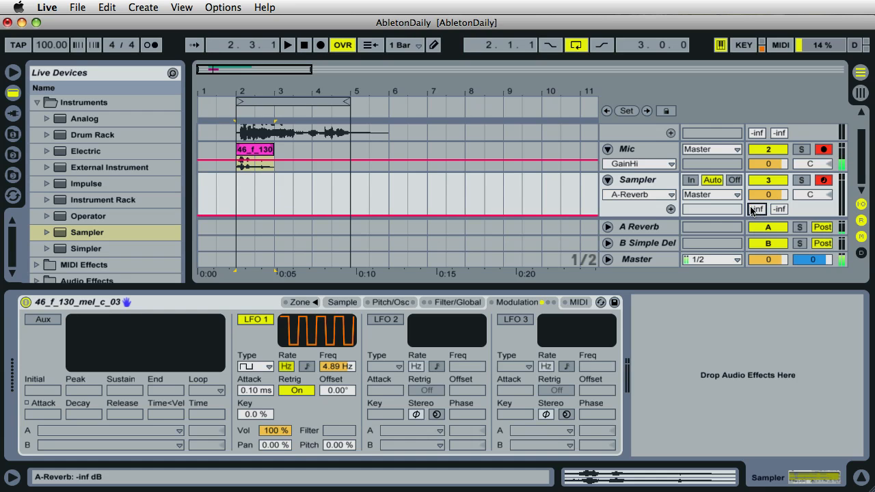